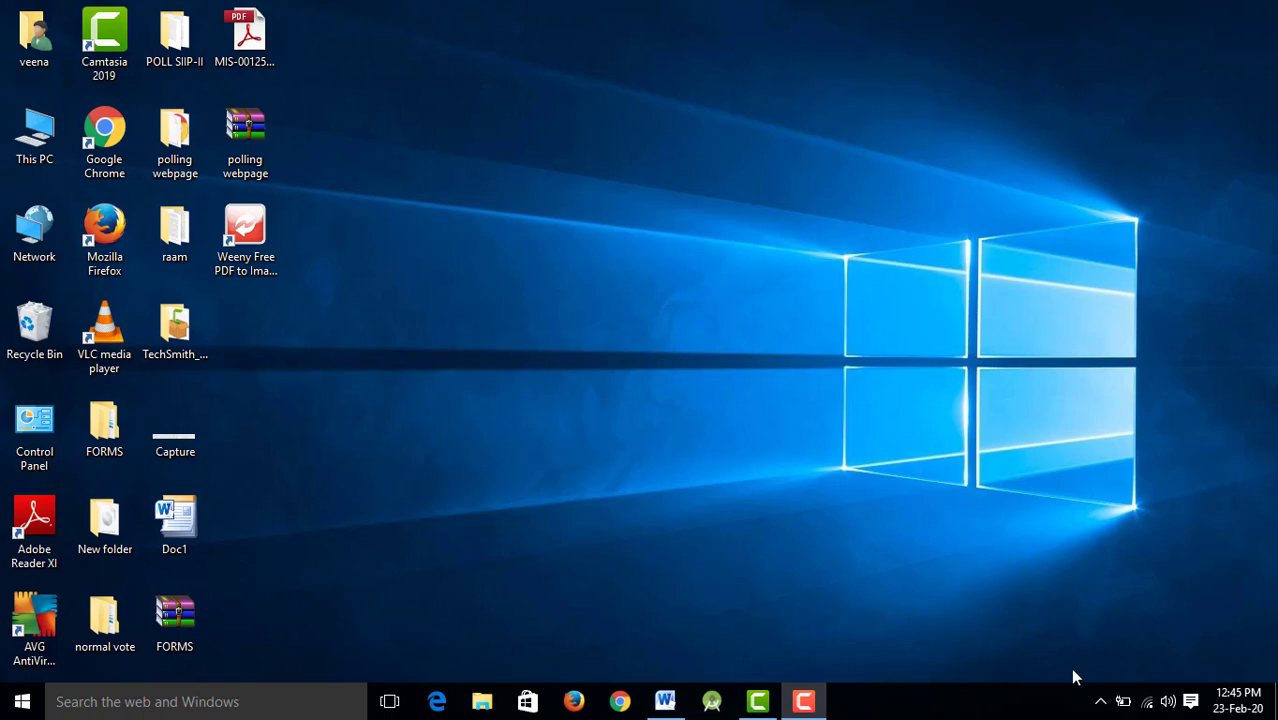
- Launch Microsoft Word from the taskbar, opening blank Document2
left_click(662, 703)
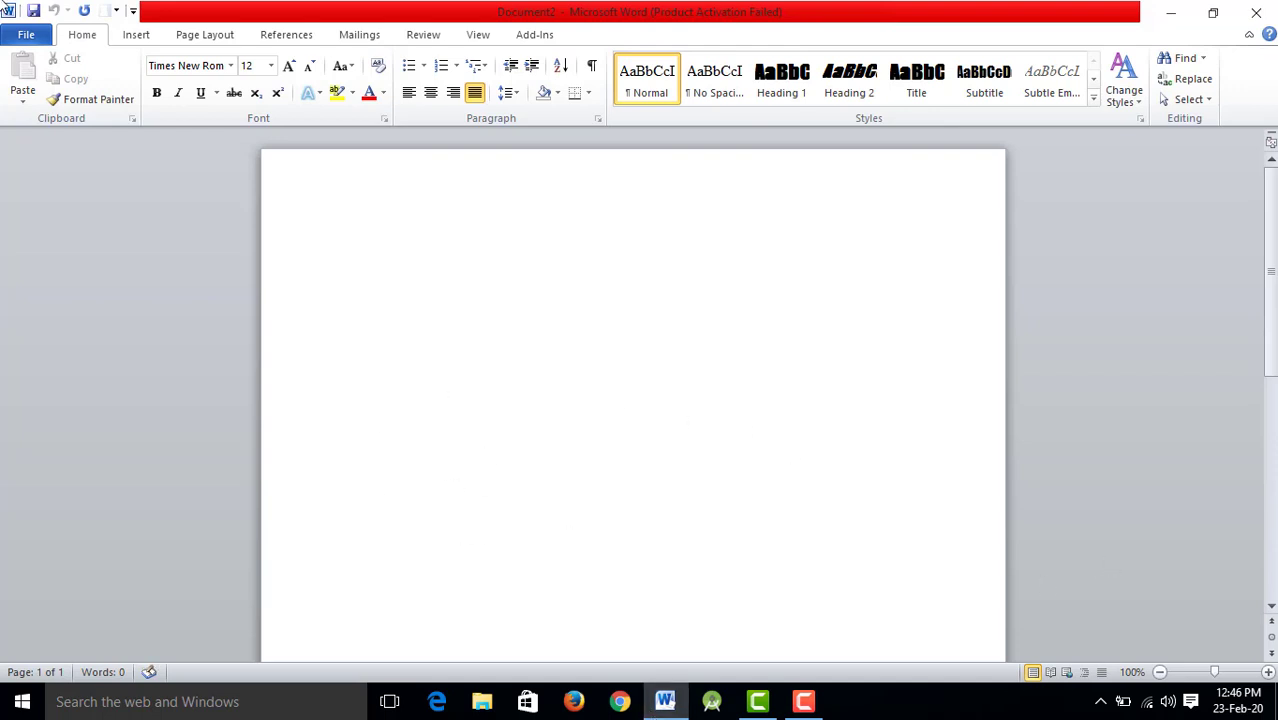
- Show the Available Templates gallery on the File tab's New page
left_click(12, 36)
left_click(50, 245)
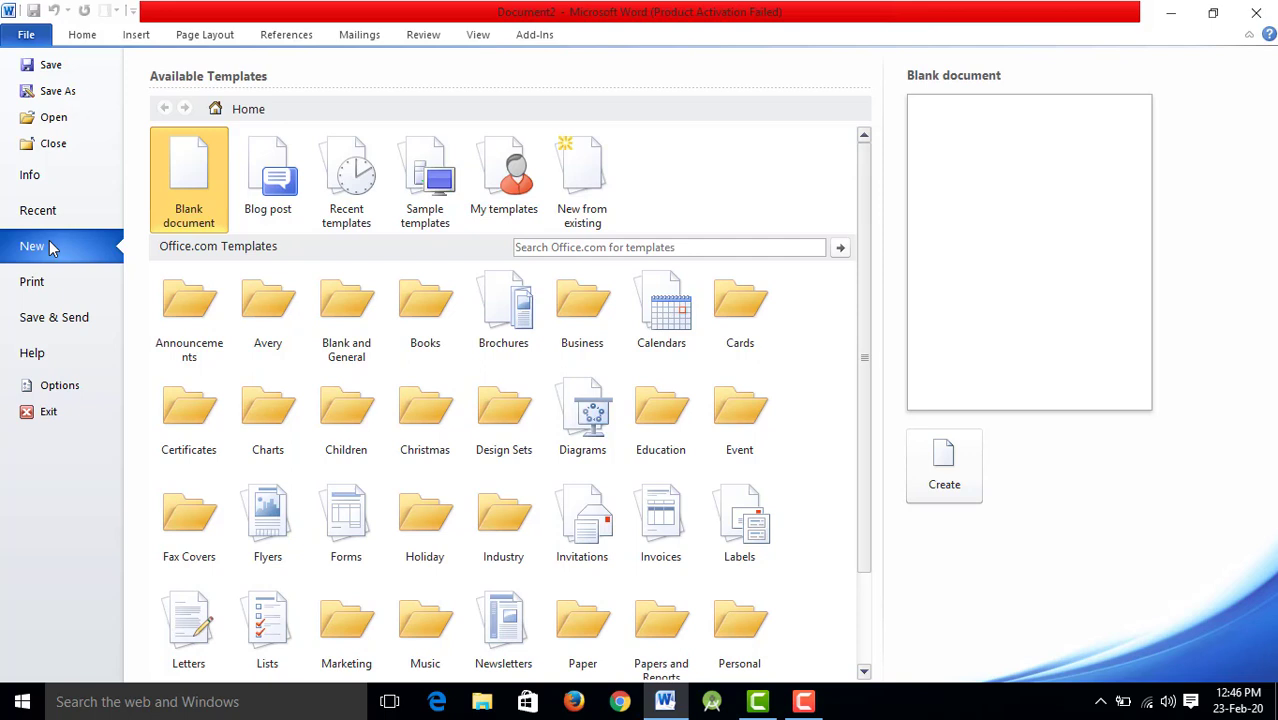
- Open the Business category and preview Letterhead and envelope, then Conference event agenda
left_click(567, 300)
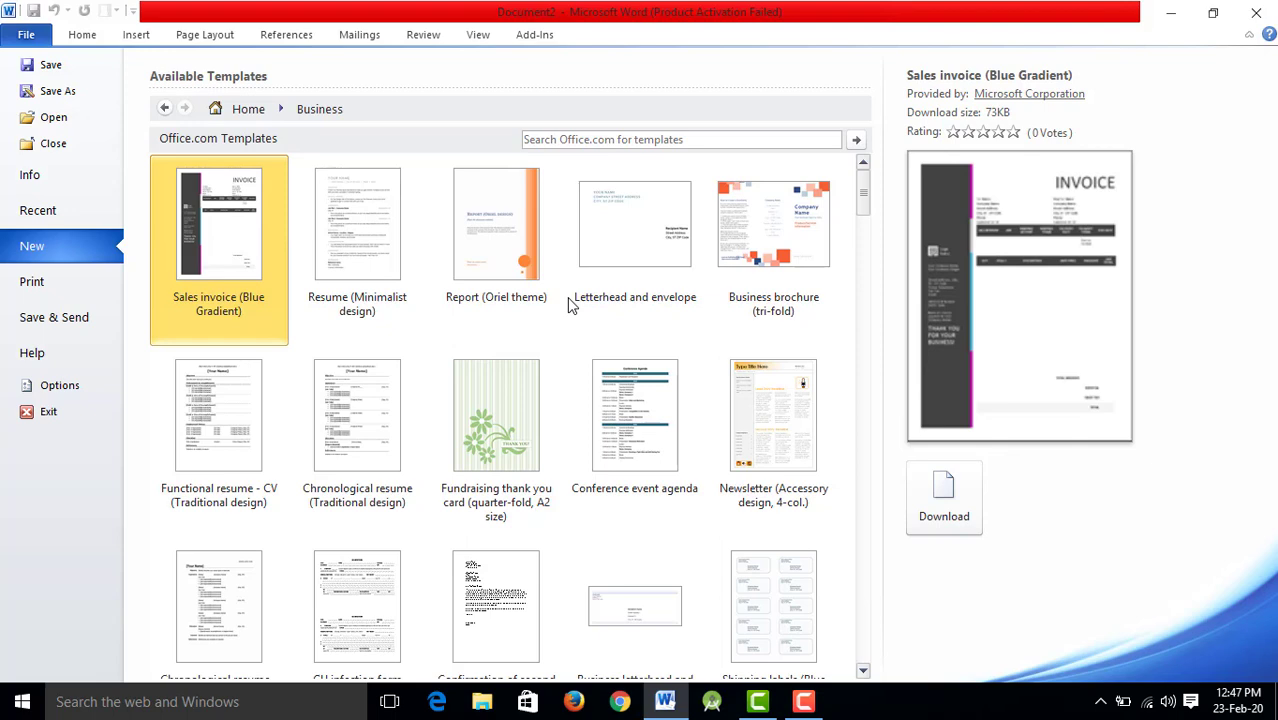
left_click(570, 305)
left_click(616, 412)
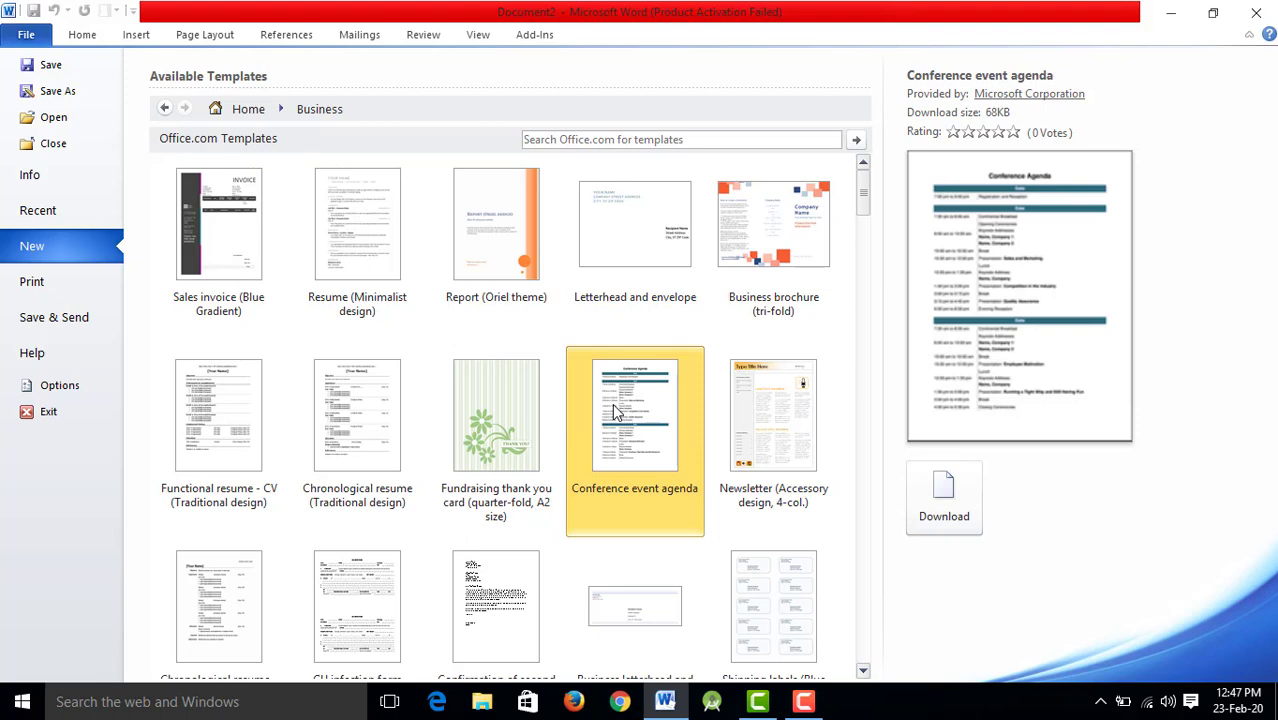
left_click(616, 412)
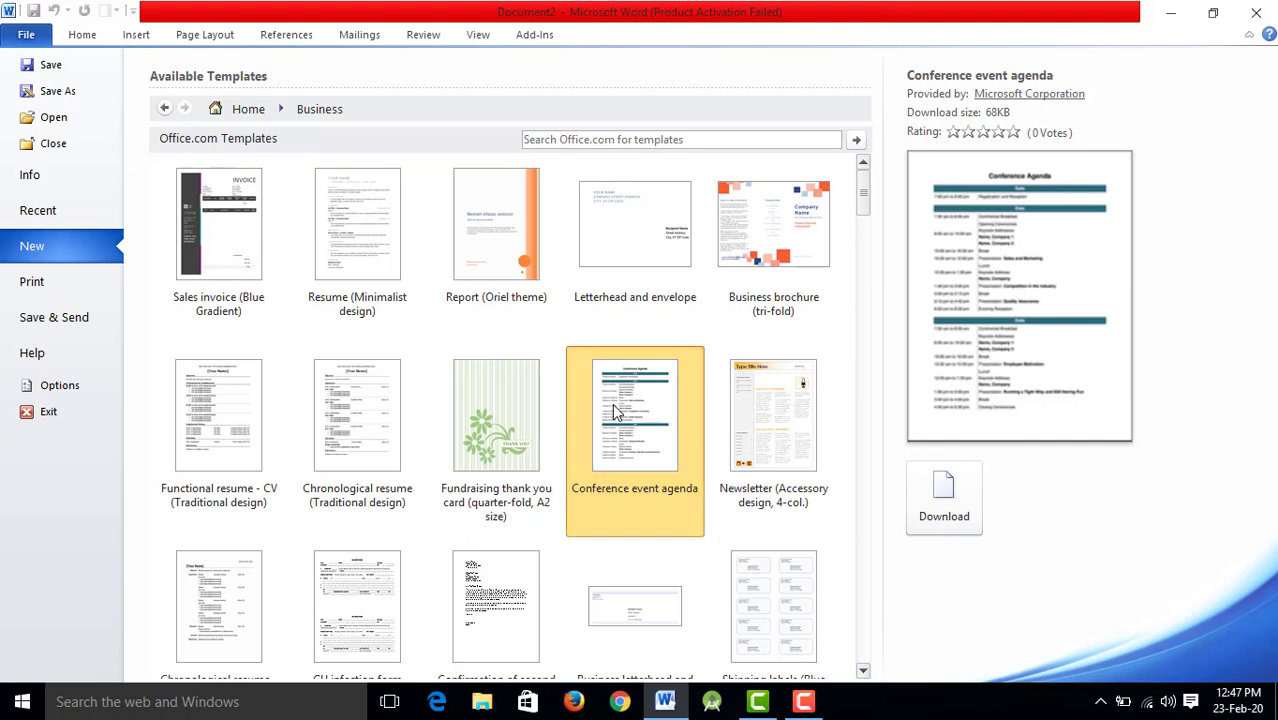
- Download Conference event agenda as Document3, move through its table and select 'Break'
double_click(616, 412)
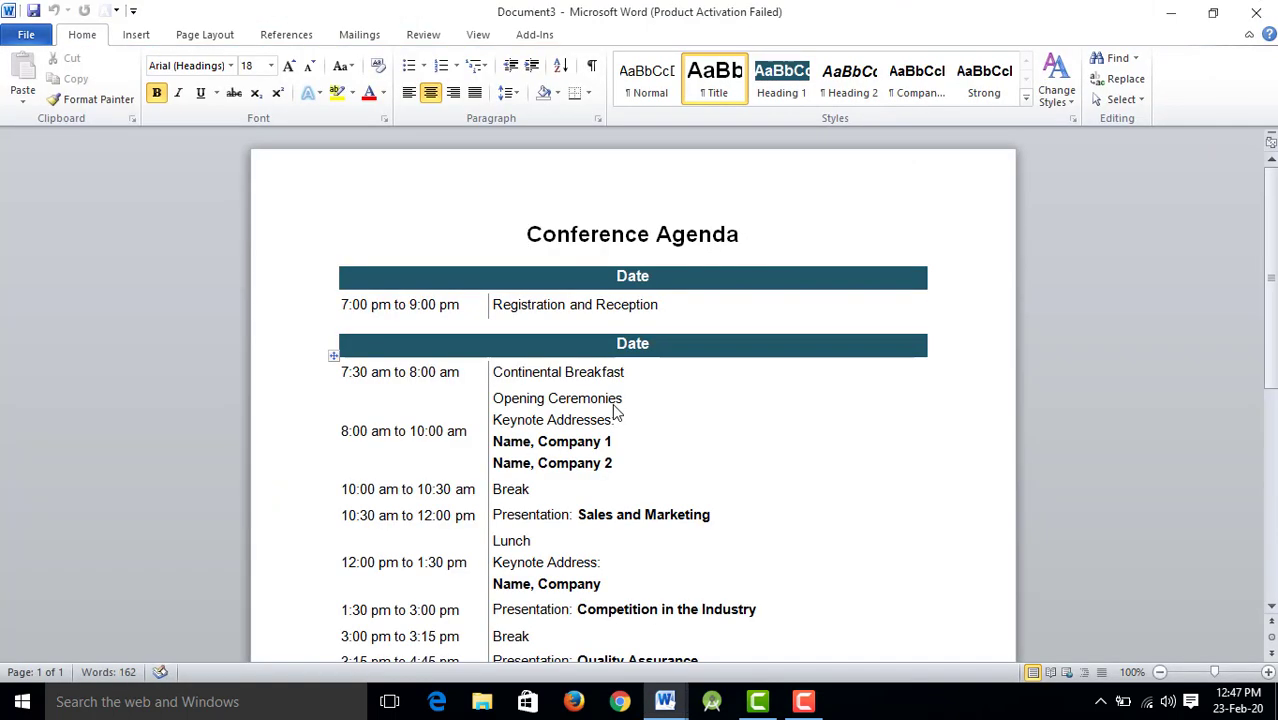
key("Down")
key("Down")
key("Down")
key("Down")
key("Down")
key("Down")
key("Down")
key("Down")
key("Down")
key("Down")
key("Down")
key("Down")
key("Down")
key("Down")
key("Down")
key("Down")
key("Down")
key("Down")
key("Down")
key("Down")
key("Down")
key("Down")
key("Down")
key("Down")
key("Down")
key("Down")
key("Down")
key("Down")
key("Down")
key("Down")
key("Down")
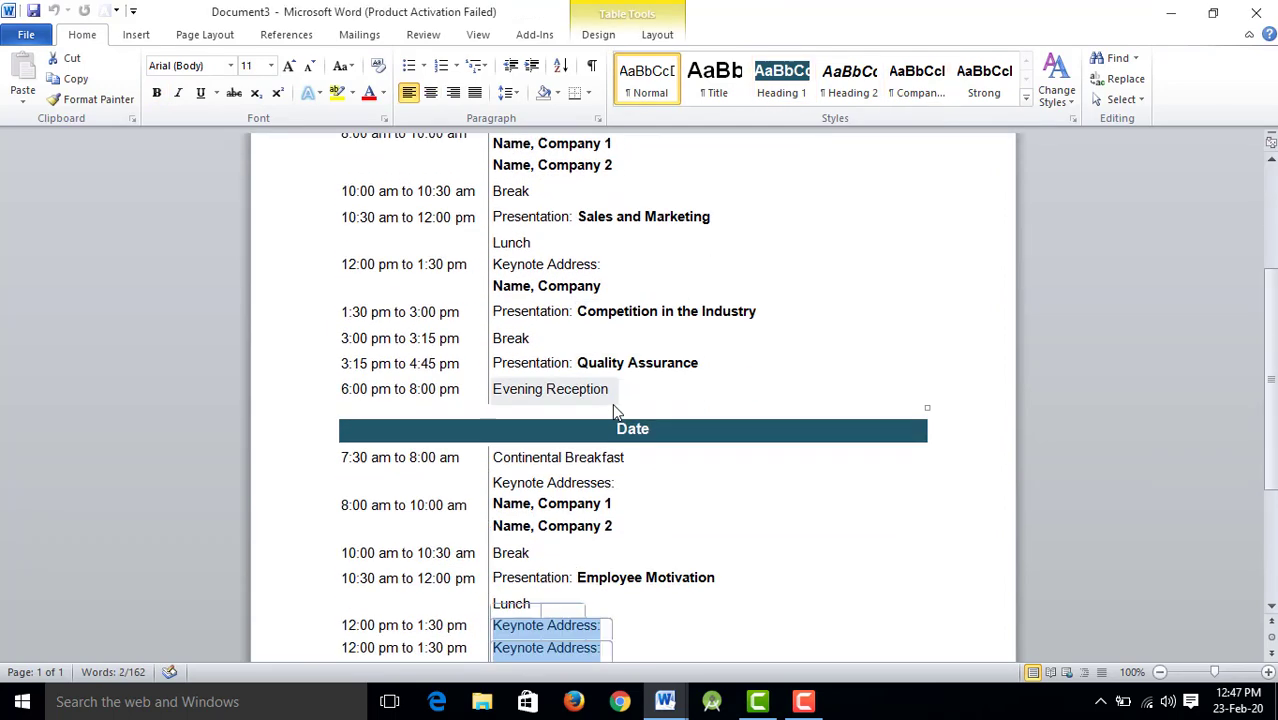
key("Up")
key("Up")
key("Up")
key("Up")
key("Up")
key("Up")
key("Up")
key("Up")
key("Up")
key("Up")
key("Up")
key("Up")
key("Up")
key("Up")
key("Up")
key("Up")
key("Up")
key("Up")
key("Up")
key("Up")
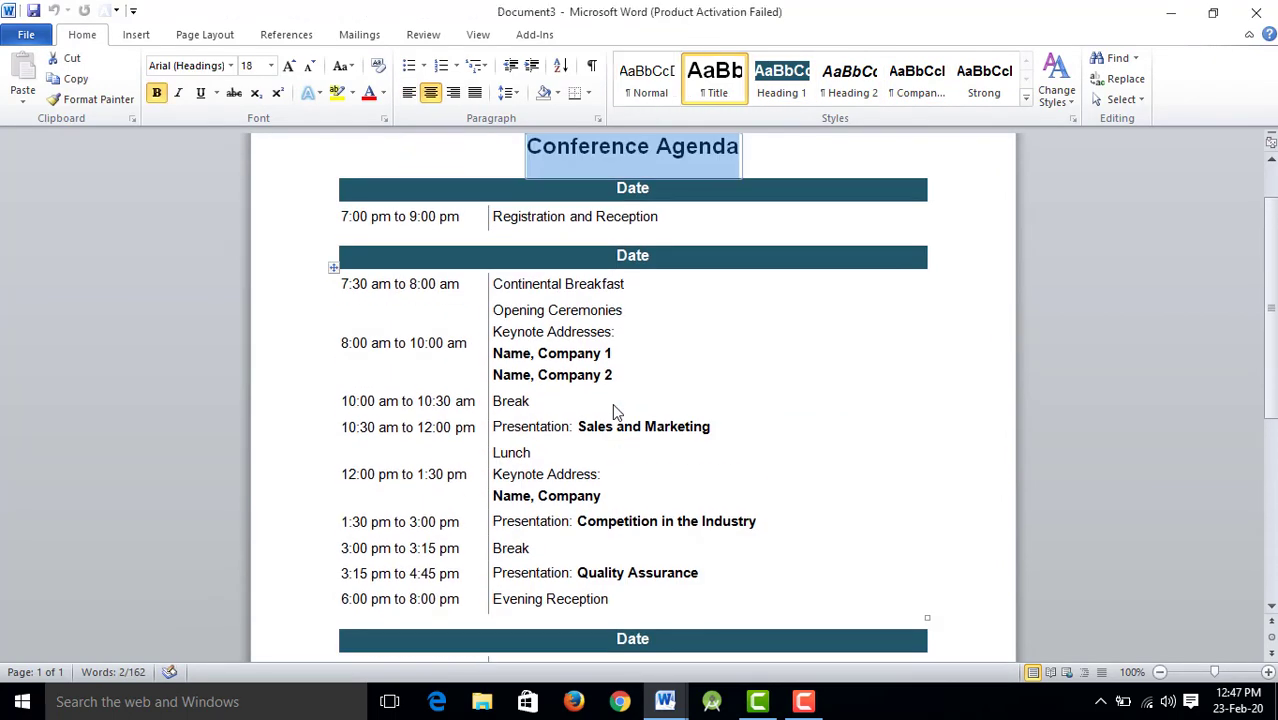
double_click(511, 401)
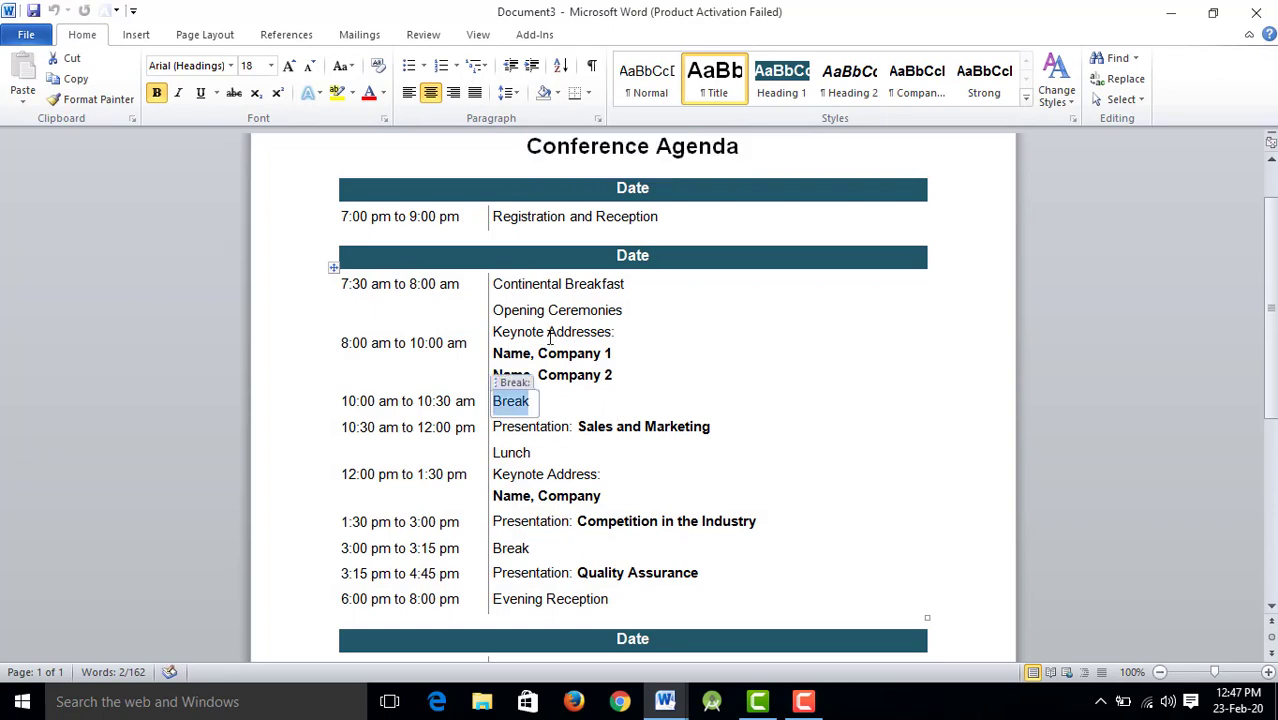
- Browse the Education templates, previewing Handwriting practice paper (advanced), then go back
left_click(26, 35)
left_click(44, 240)
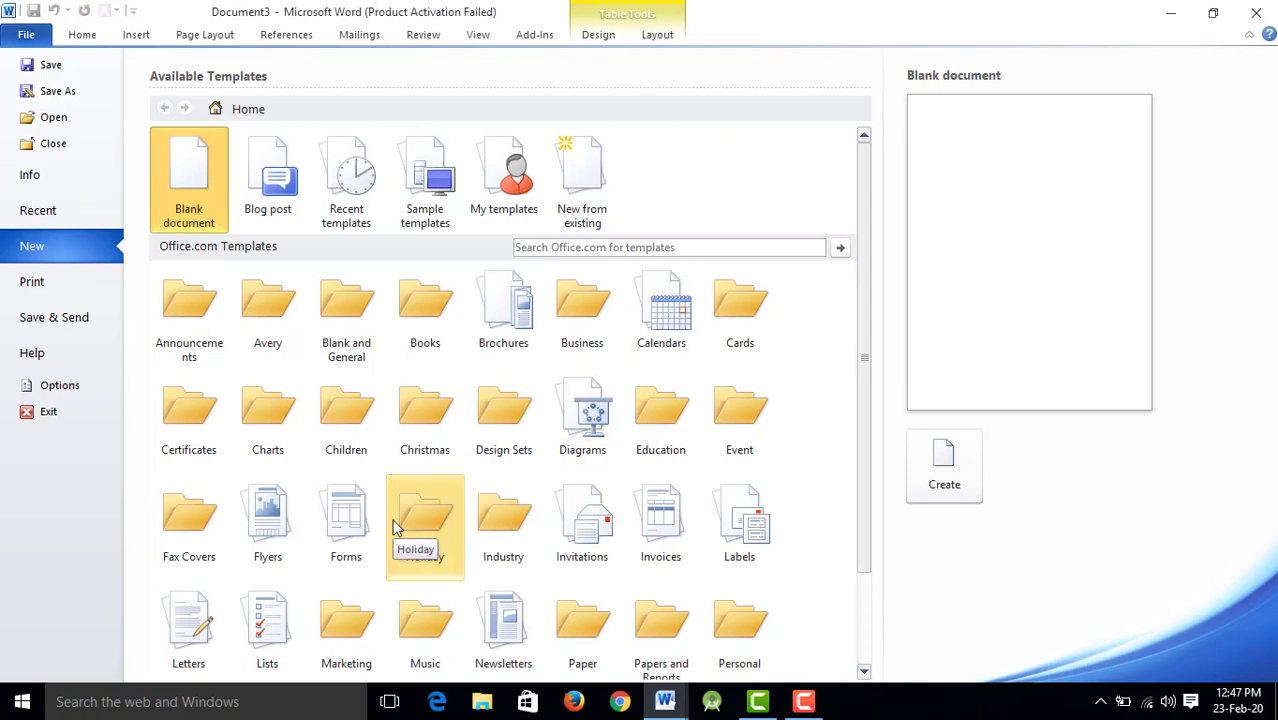
left_click(679, 427)
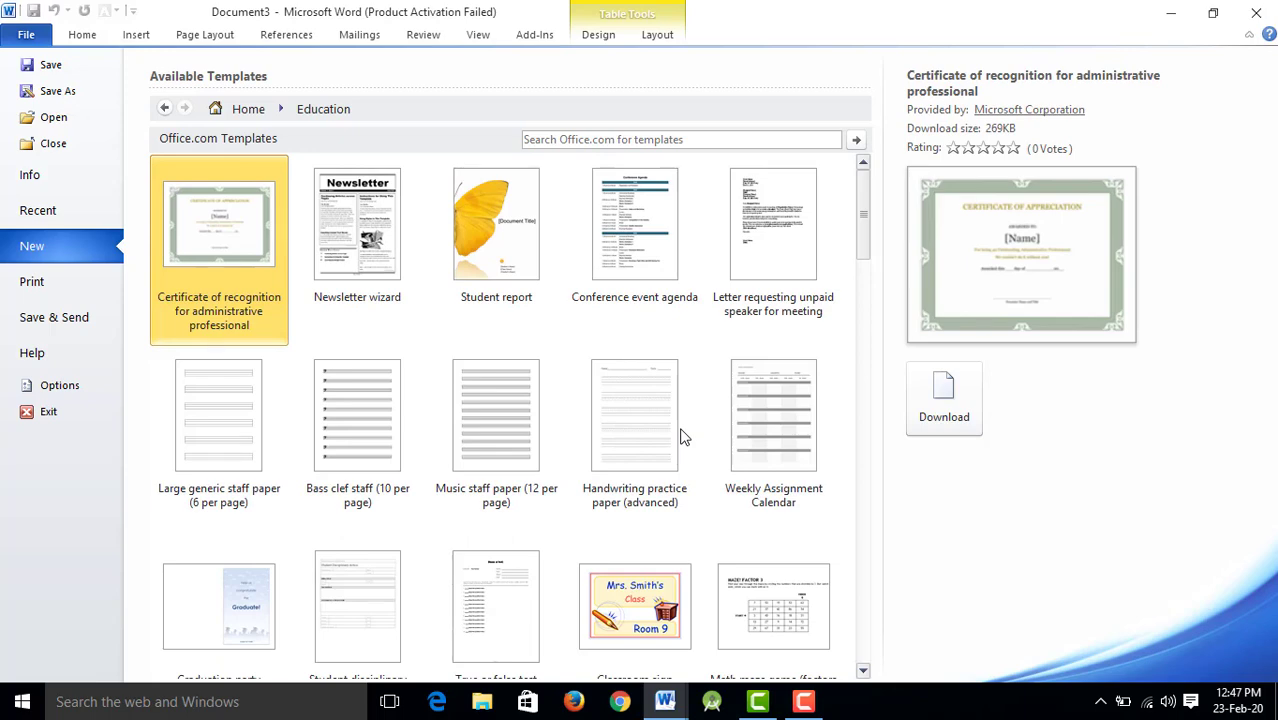
left_click(683, 436)
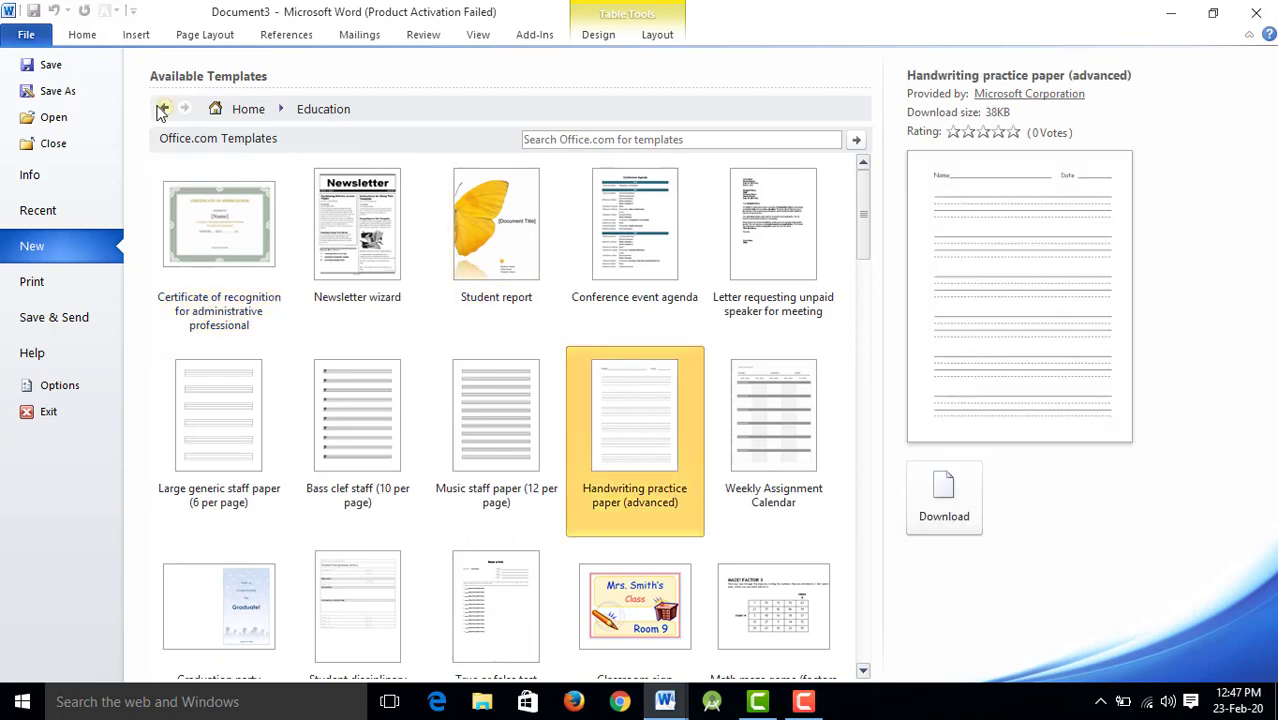
left_click(161, 109)
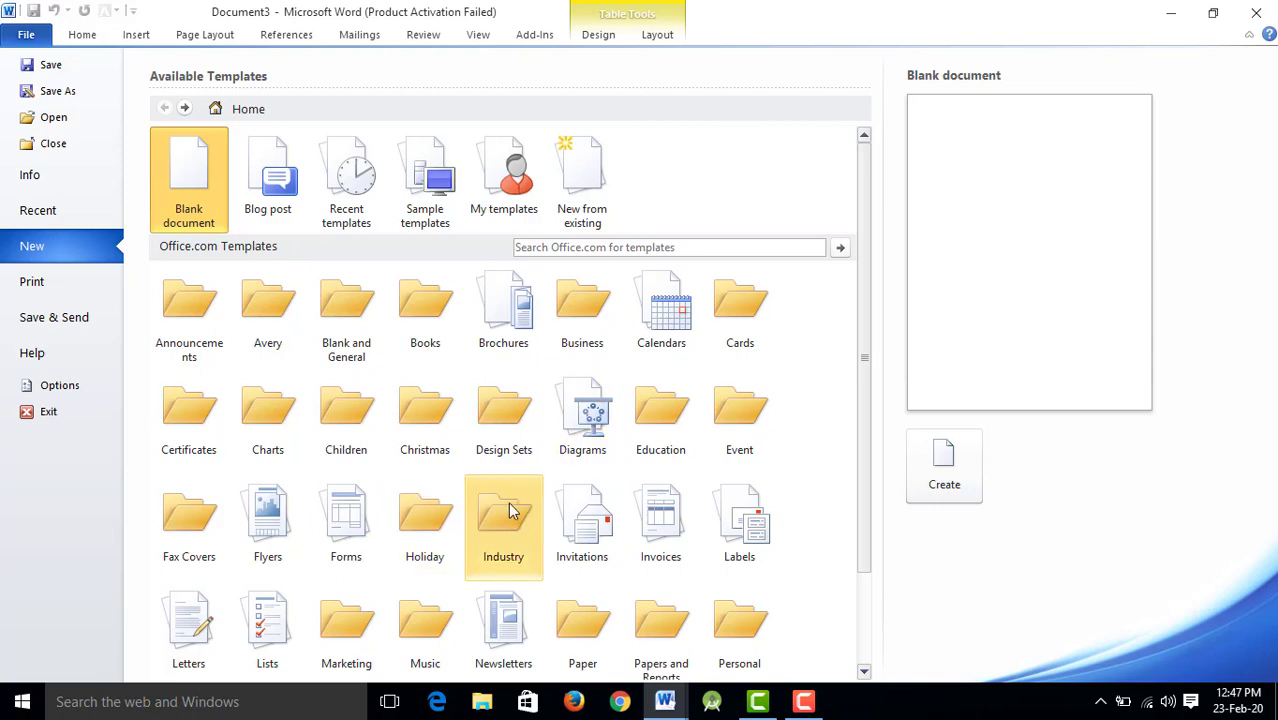
- Browse the Christmas templates, previewing the Merry Christmas banner, and return Home
left_click(434, 410)
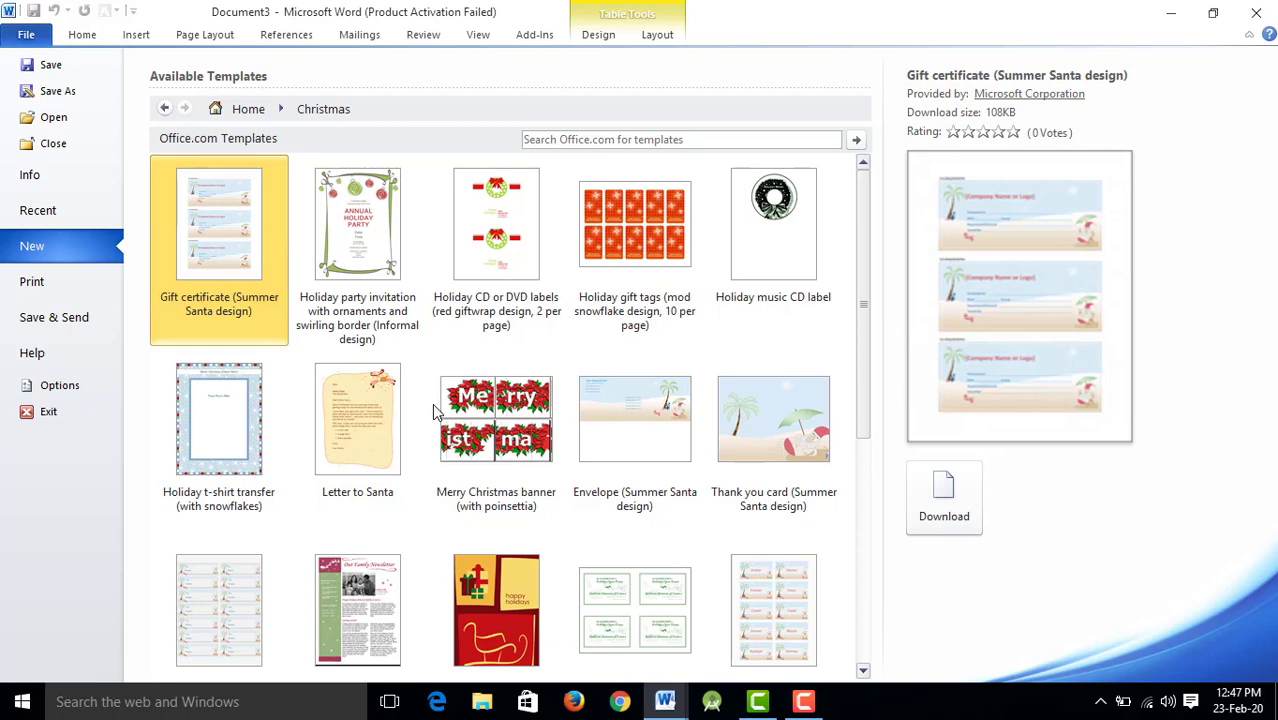
left_click(432, 403)
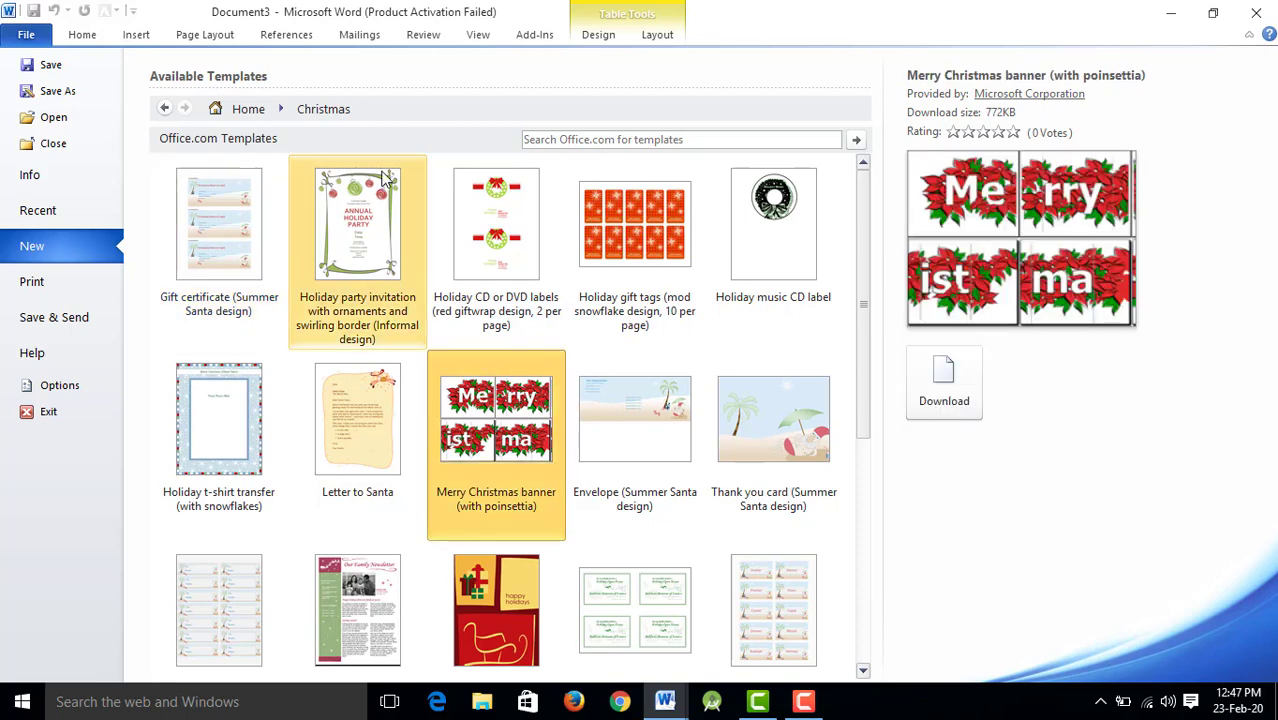
left_click(163, 109)
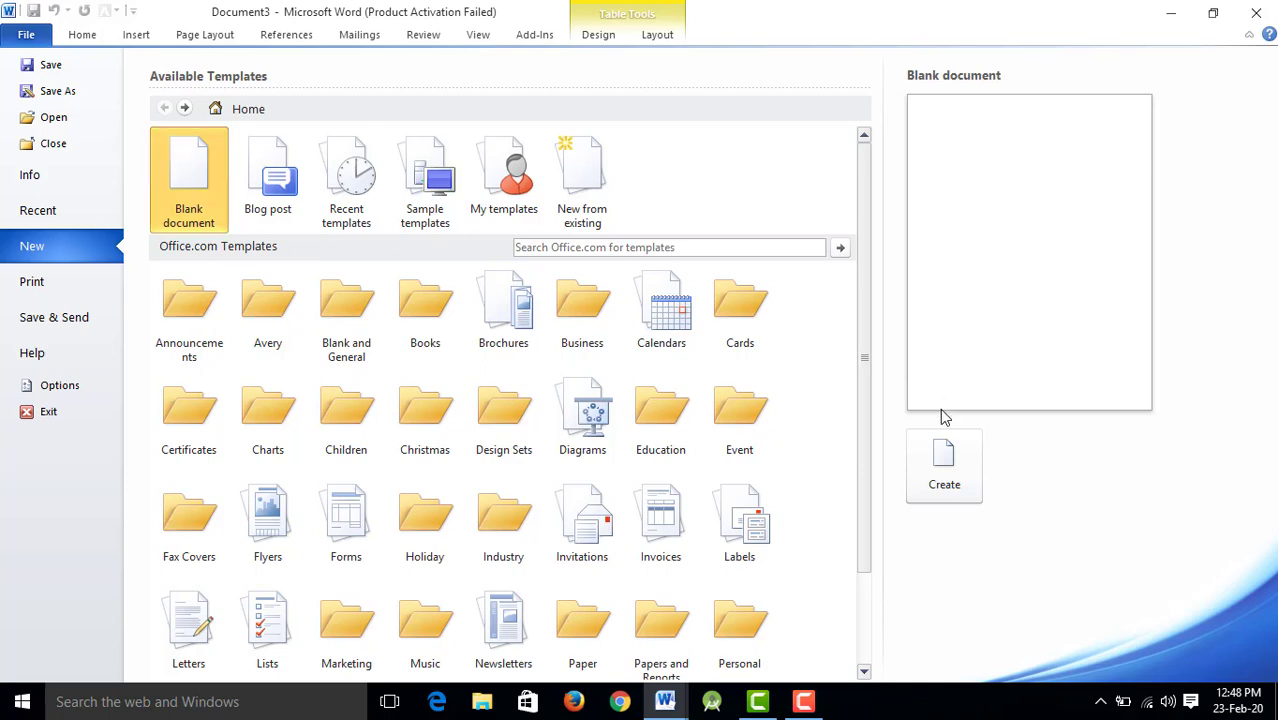
- Create a new empty Document4 from the Blank document option
left_click(940, 452)
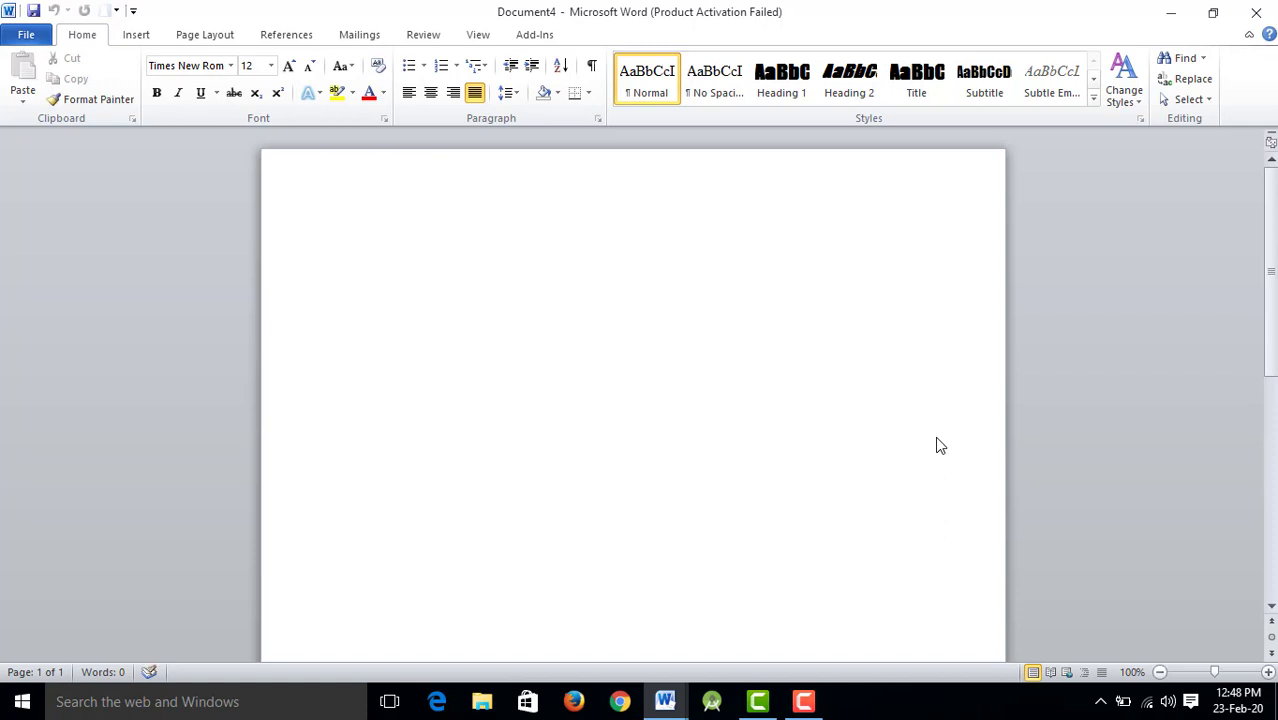
- Select the Introduction file from the Documents folder in the Open dialog
key("ctrl+o")
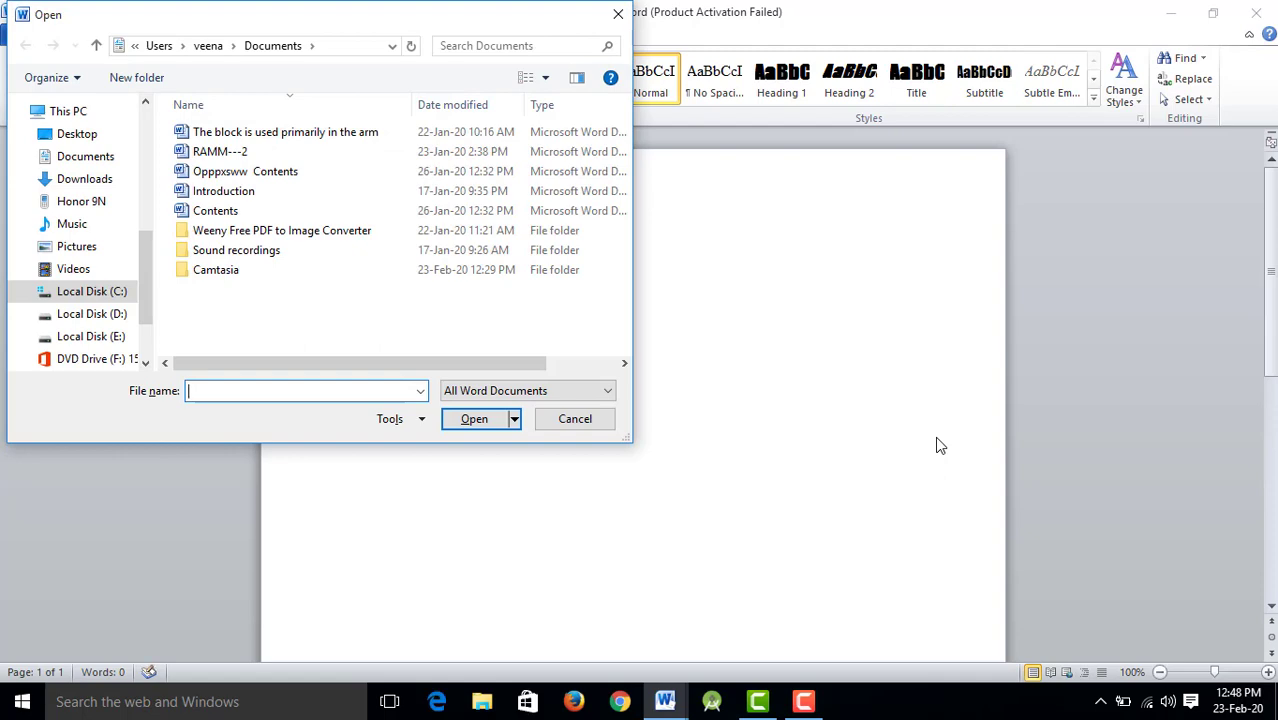
left_click(618, 14)
left_click(26, 36)
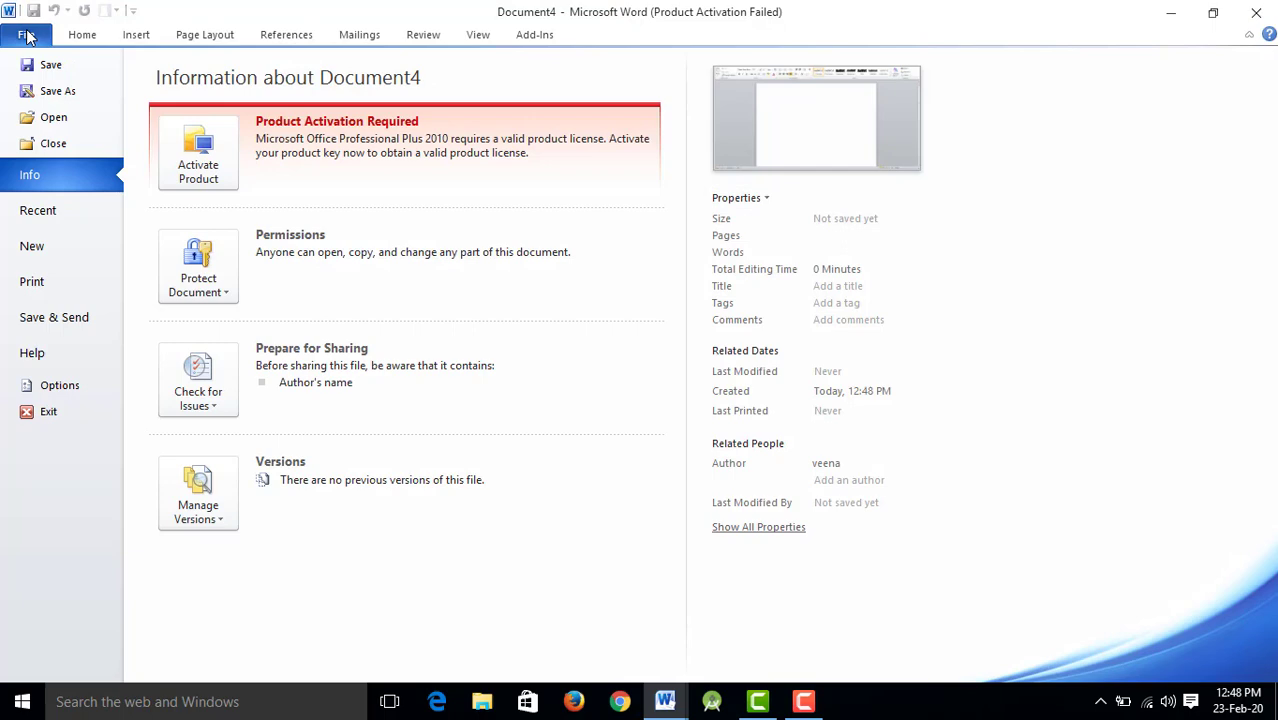
left_click(53, 120)
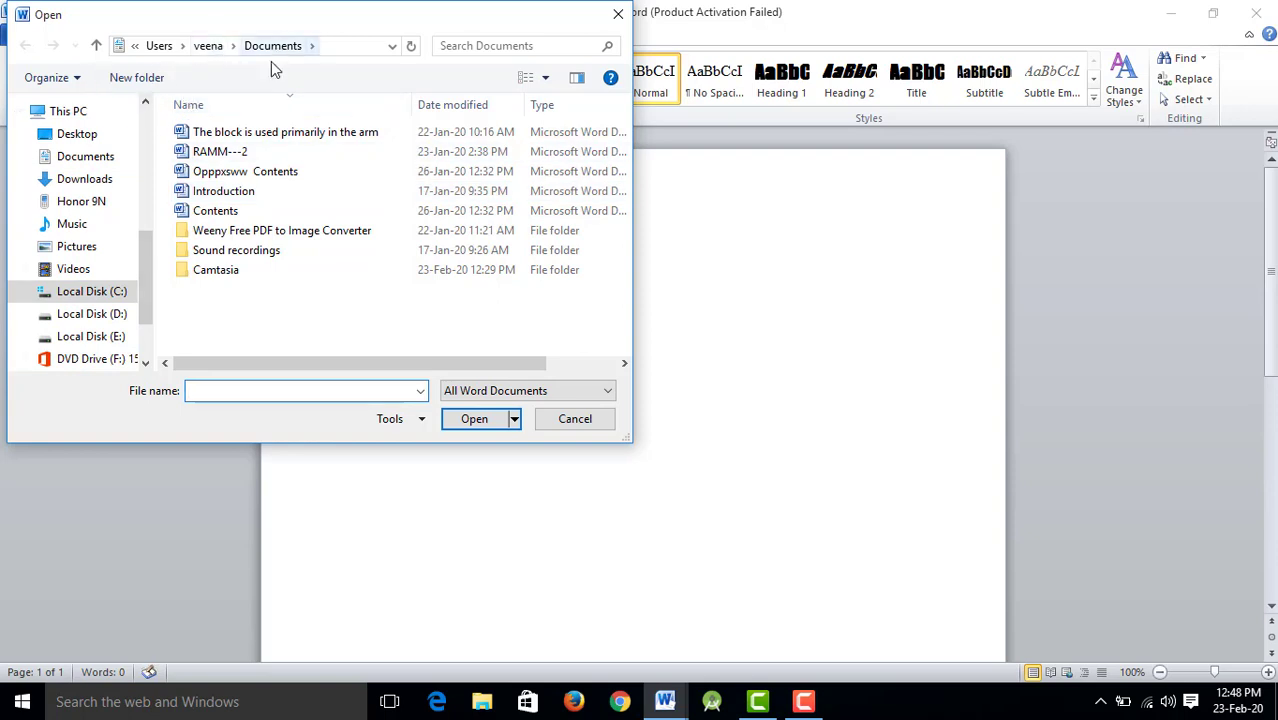
left_click(218, 190)
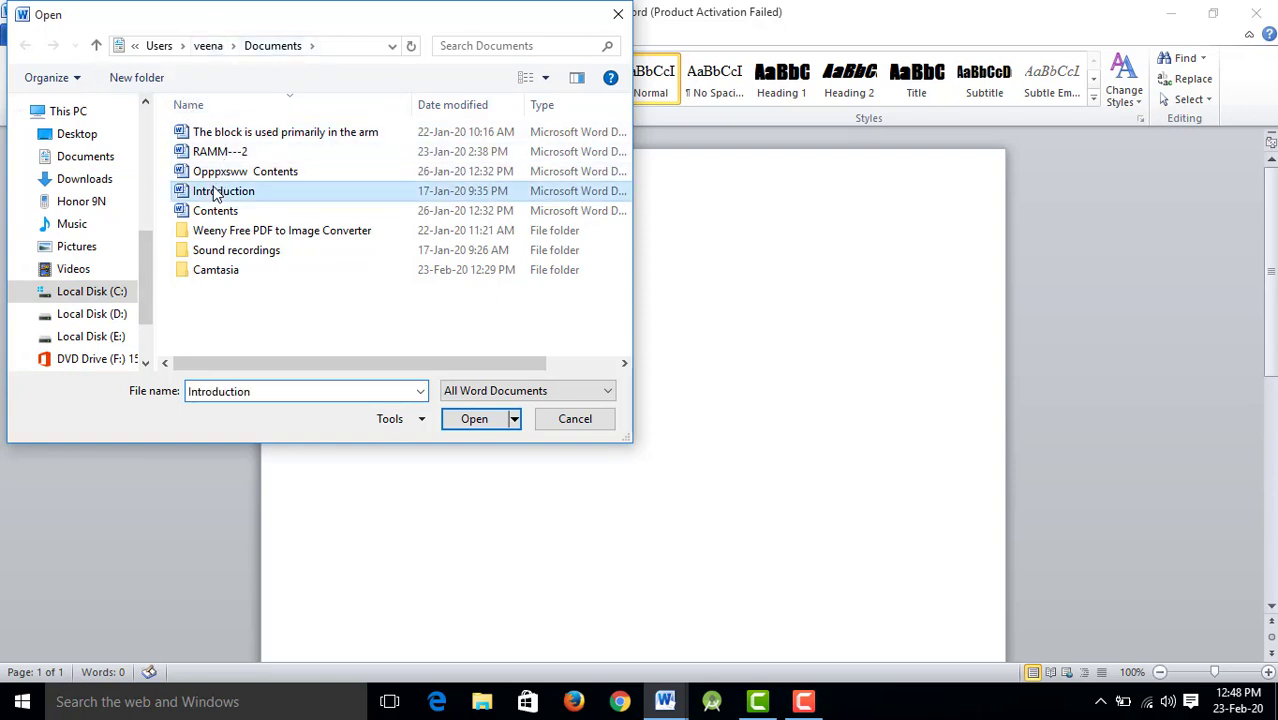
- Open Introduction and place the insertion point in its heading
left_click(488, 418)
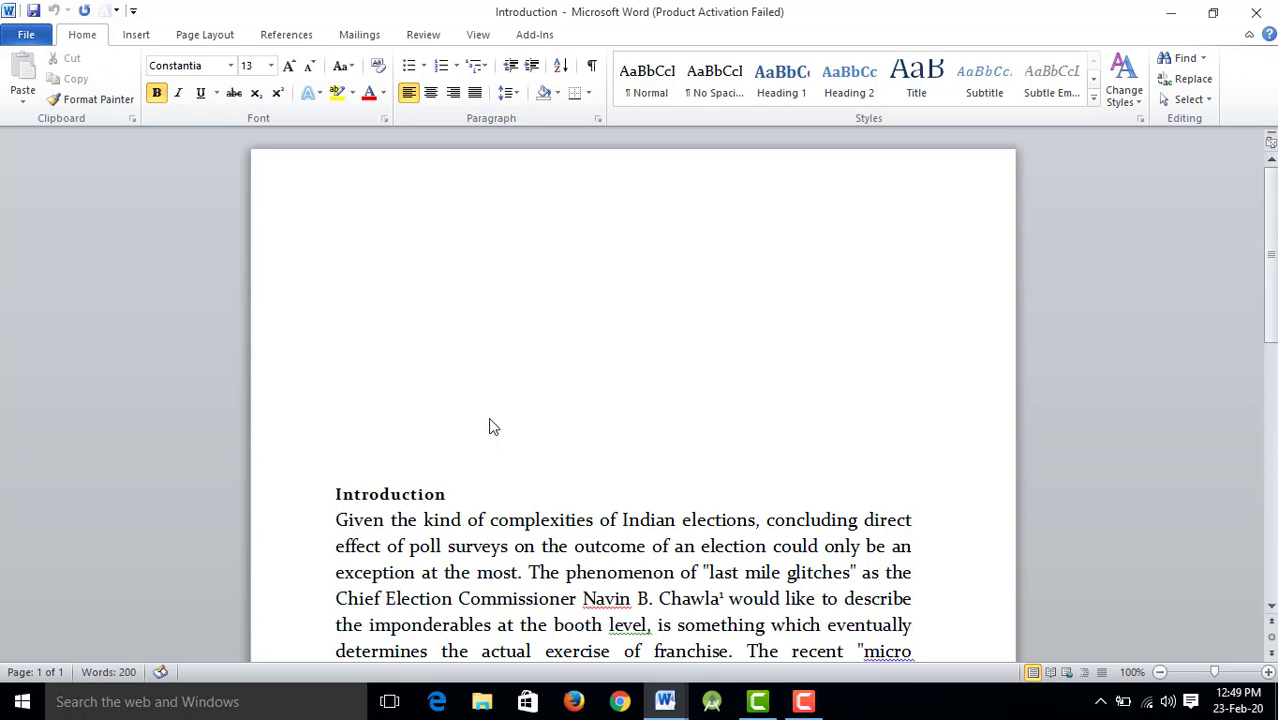
left_click(424, 424)
- Create a new empty Document5 from the Blank document option on the New page
left_click(24, 35)
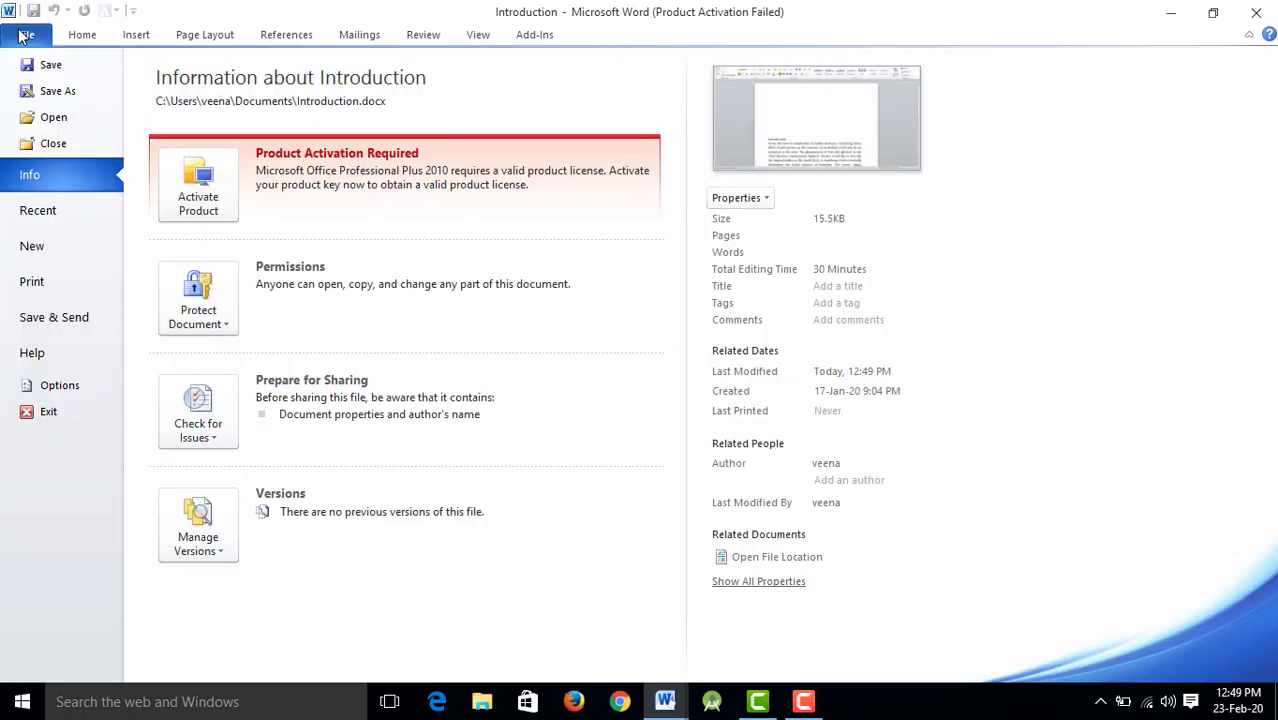
left_click(30, 245)
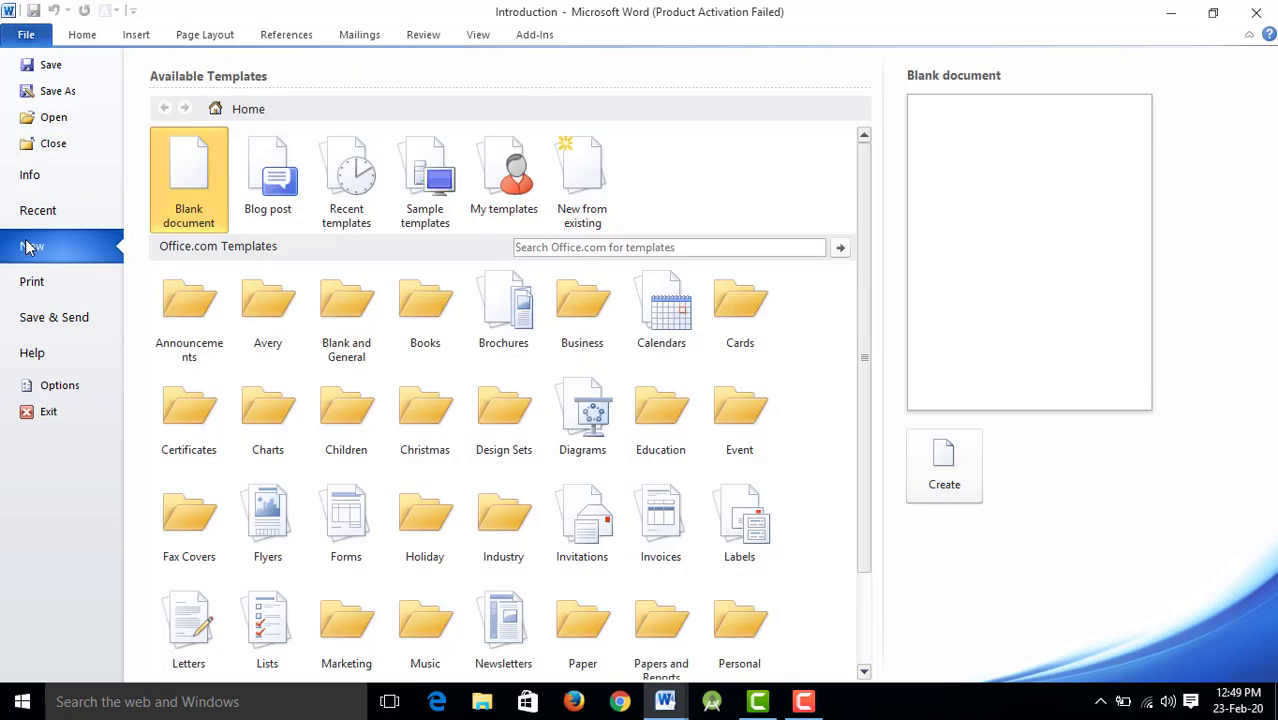
left_click(953, 485)
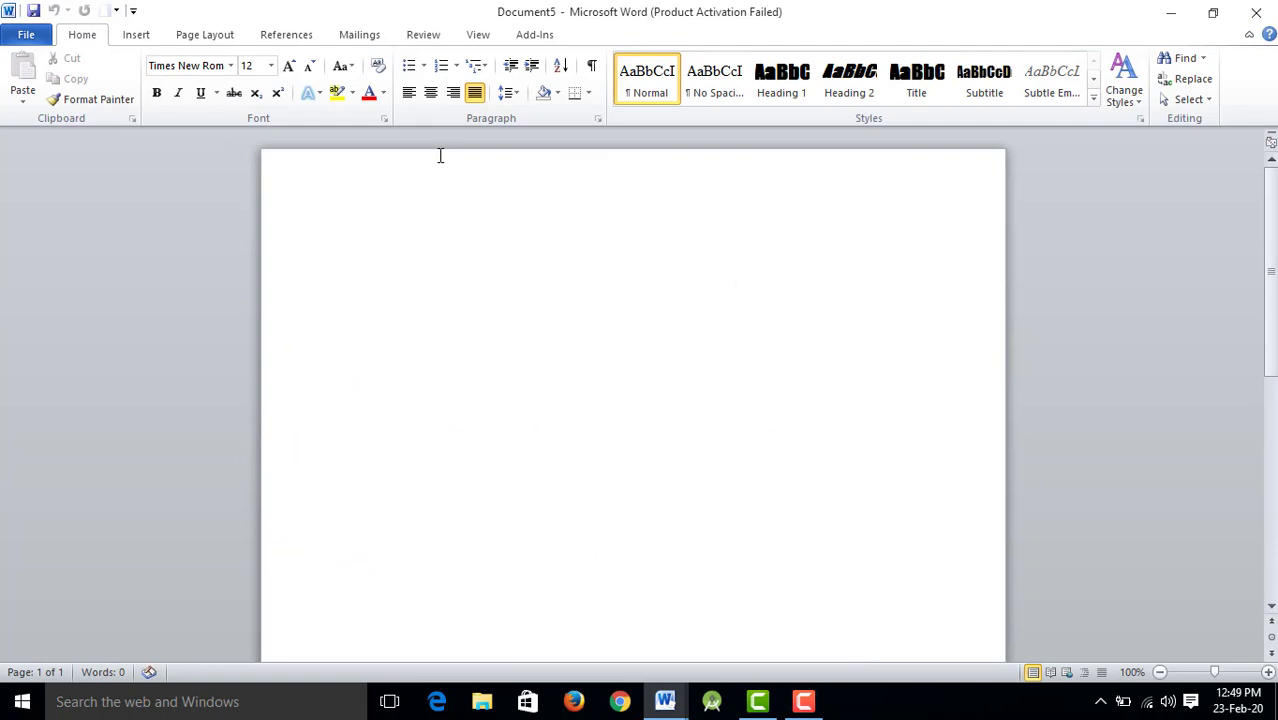
- Save the document to the Desktop as Doc5 with the Word Document file type
key("ctrl+s")
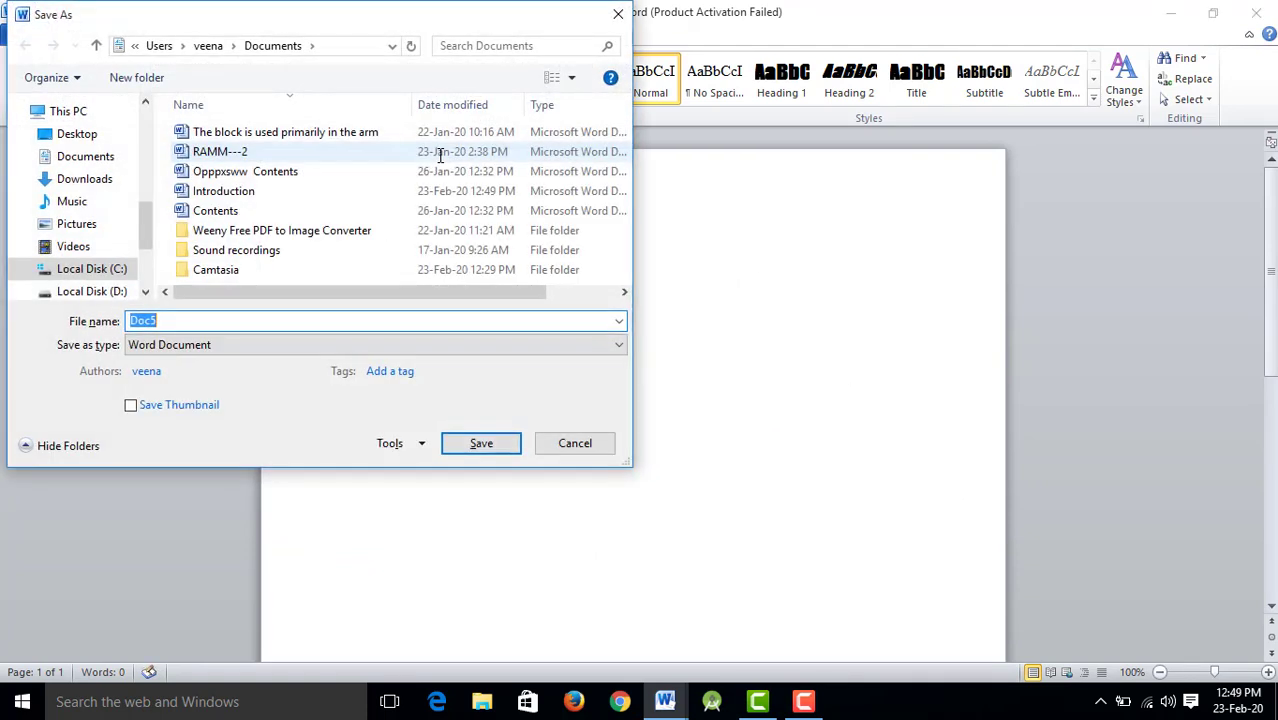
left_click(85, 182)
left_click(80, 133)
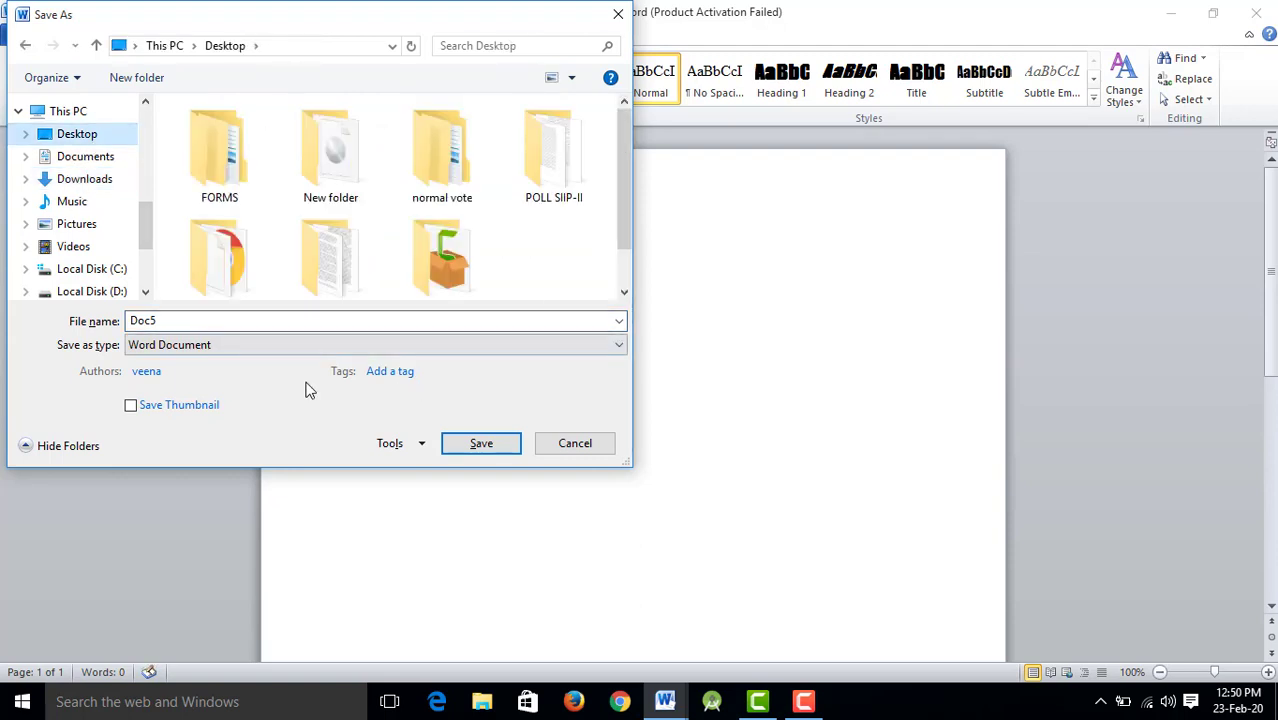
double_click(251, 320)
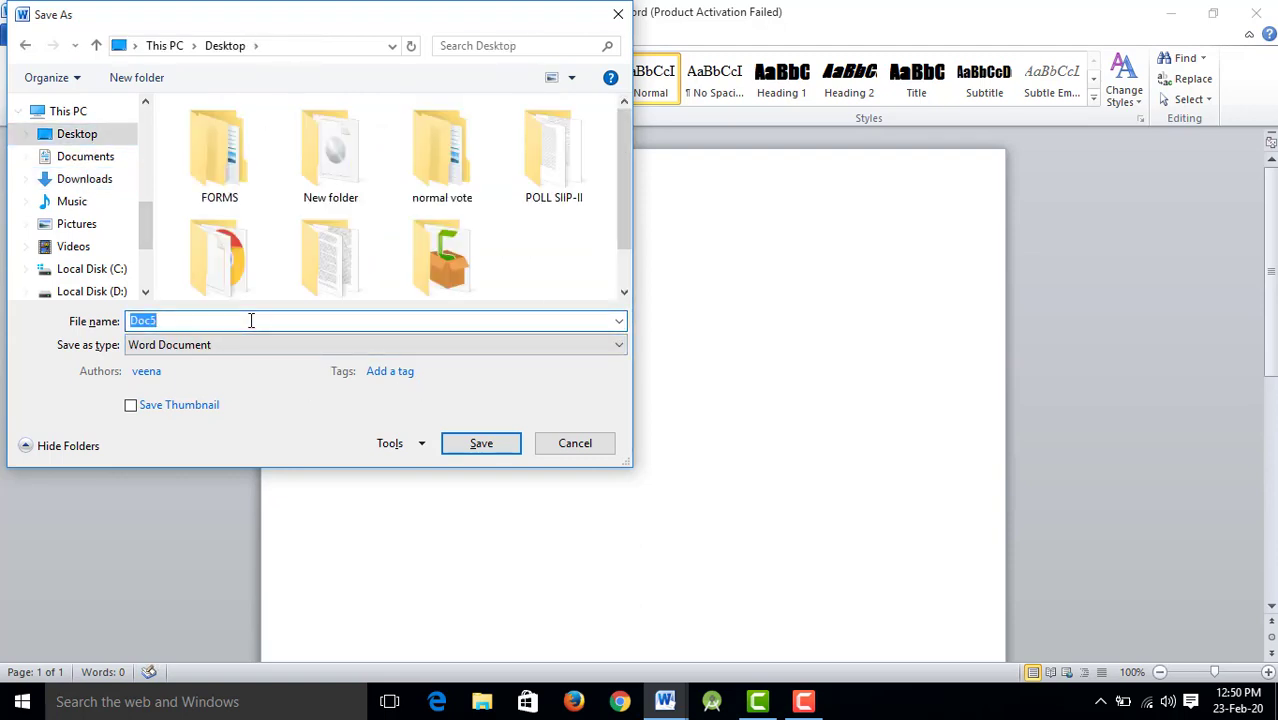
left_click(271, 343)
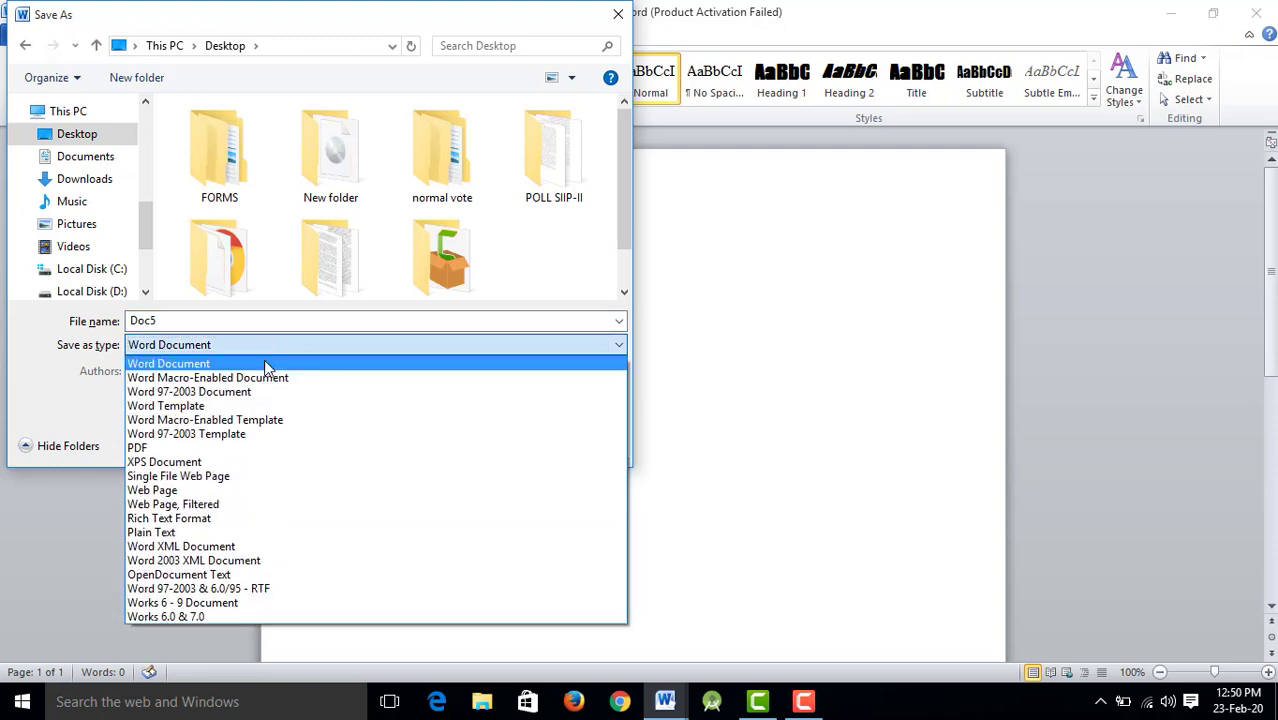
left_click(264, 363)
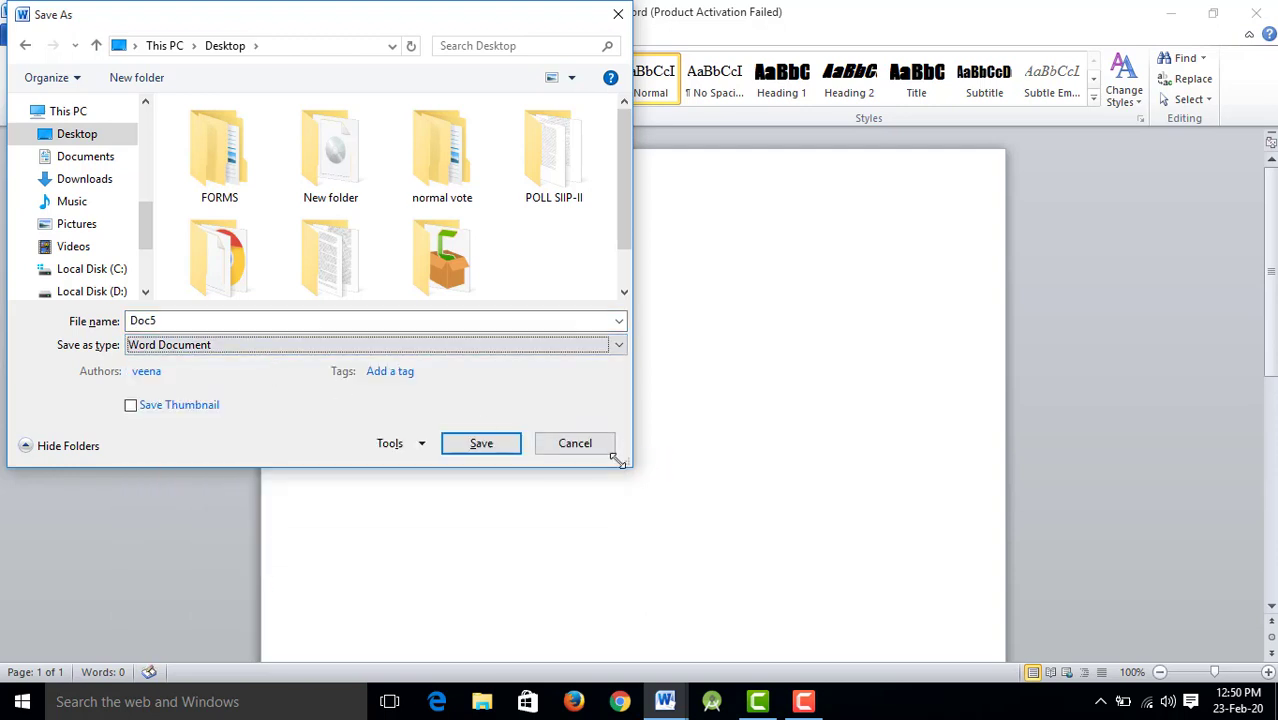
left_click(512, 347)
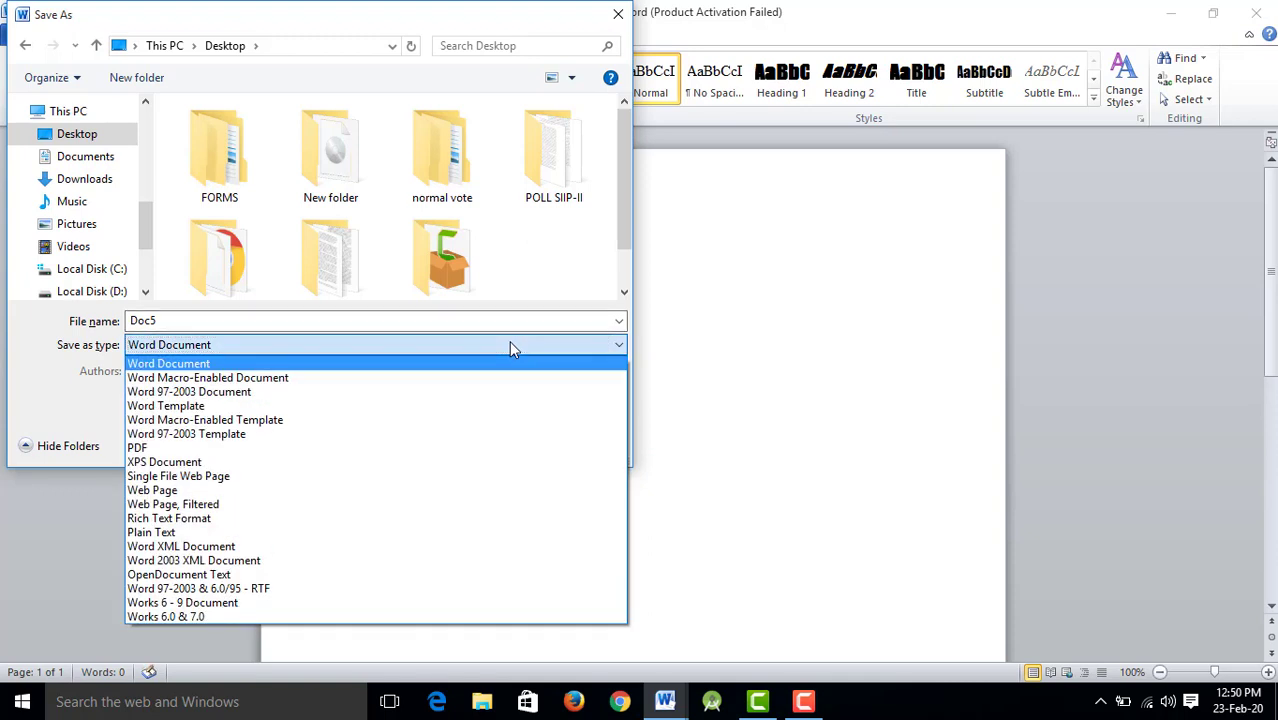
left_click(147, 366)
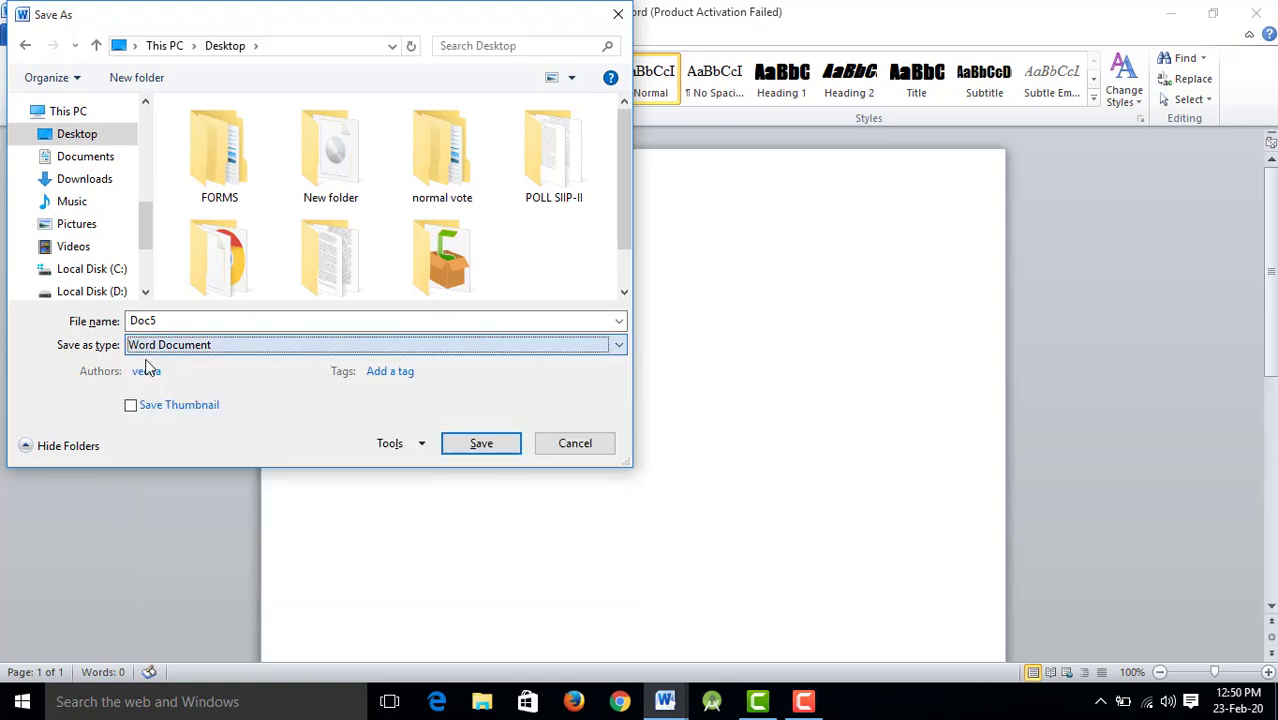
left_click(479, 450)
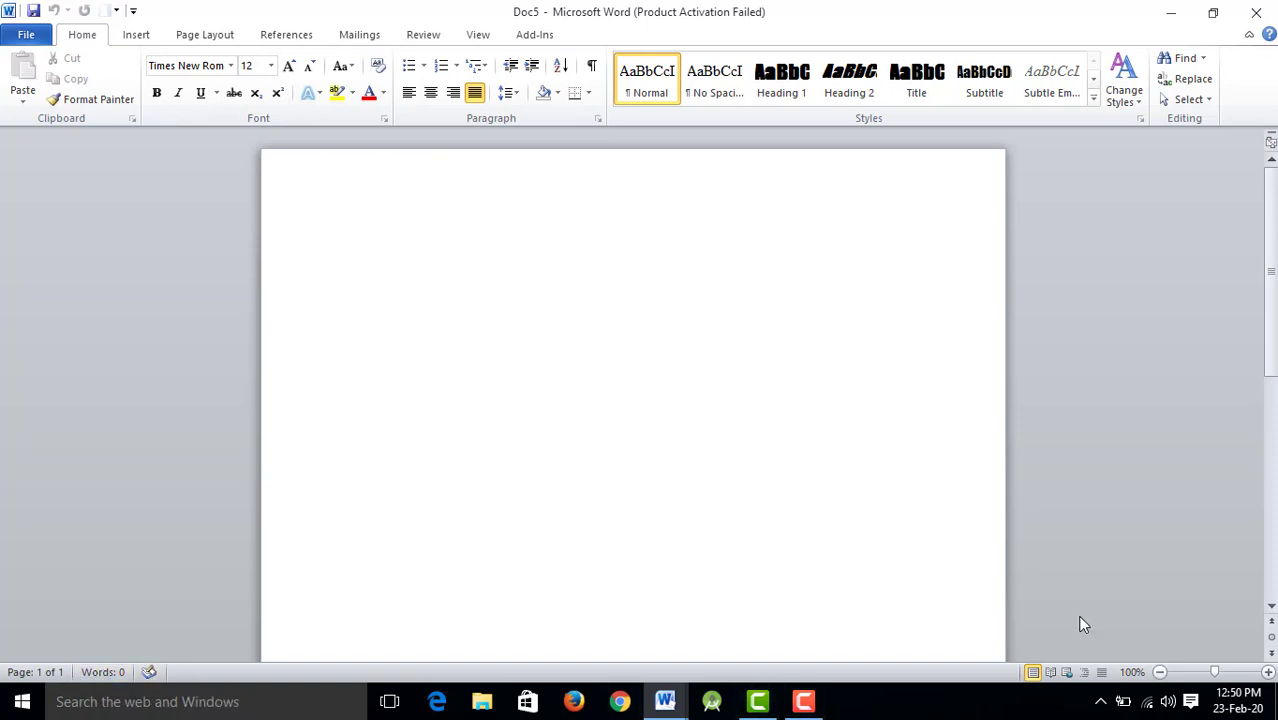
- Zoom Doc5 out to 64% and further to fit the whole page, then zoom in to 116%
left_click(1198, 673)
left_click(1187, 678)
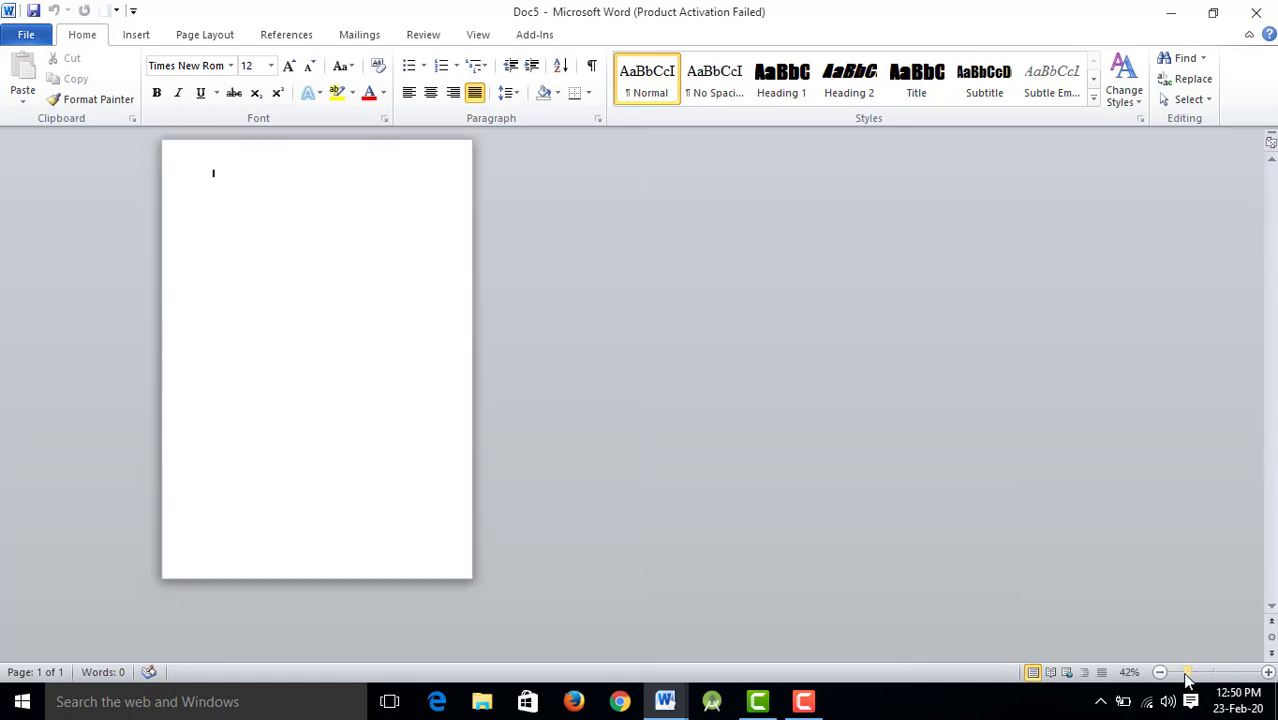
left_click(1217, 678)
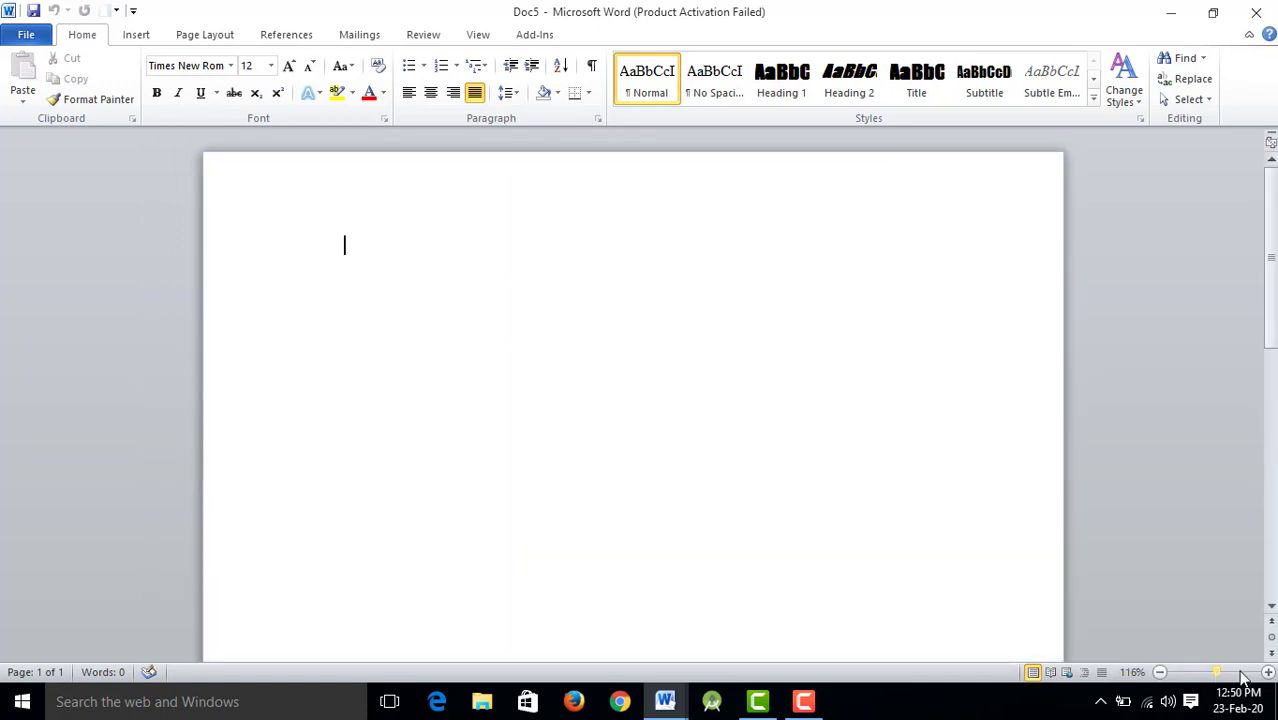